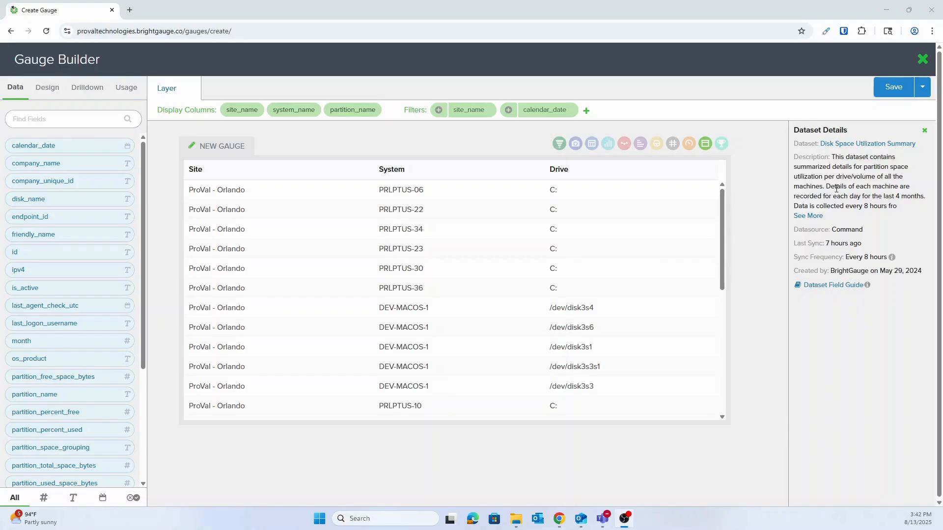
Remove the calendar_date filter from the gauge and look through the repeated rows in the unfiltered table.
drag(826, 188, 921, 199)
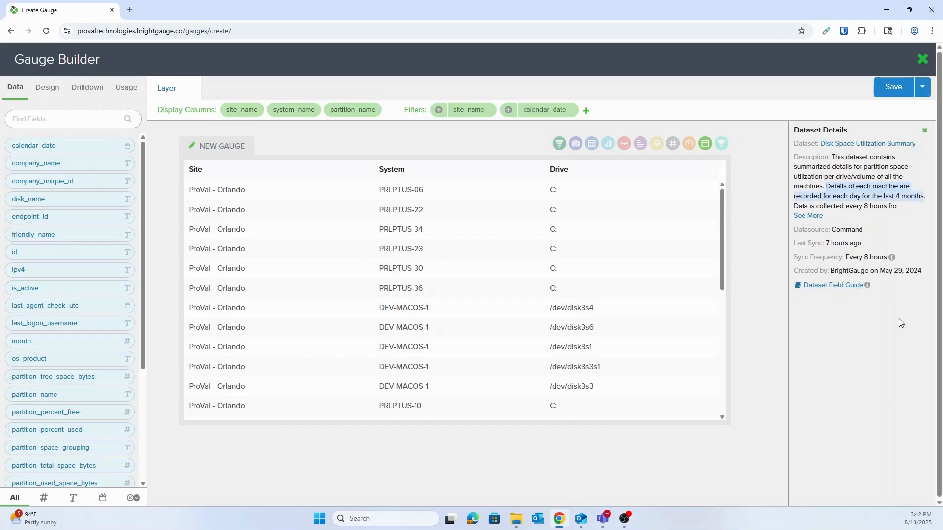
click(884, 369)
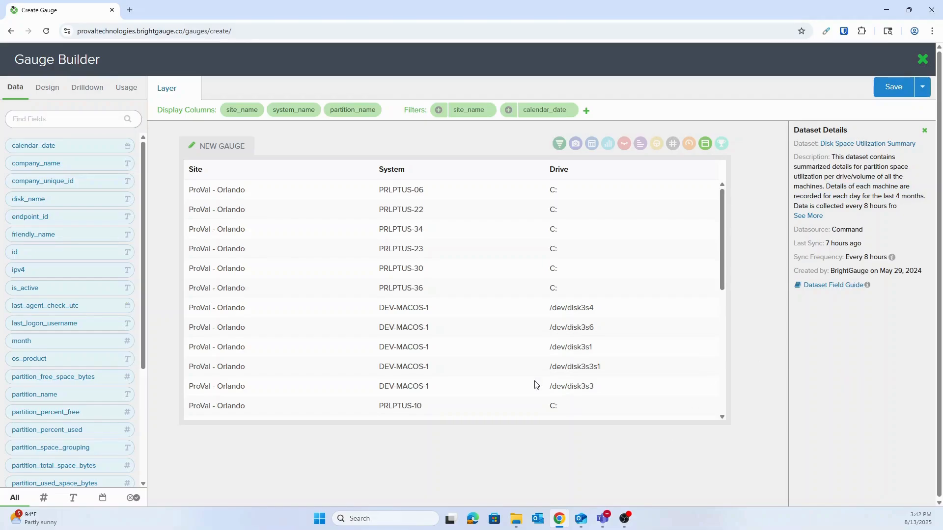
click(542, 112)
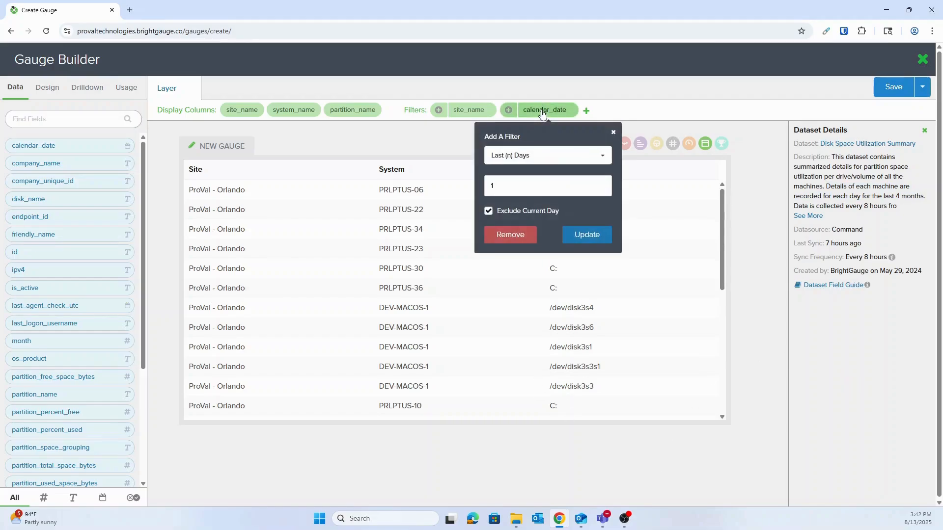
click(521, 236)
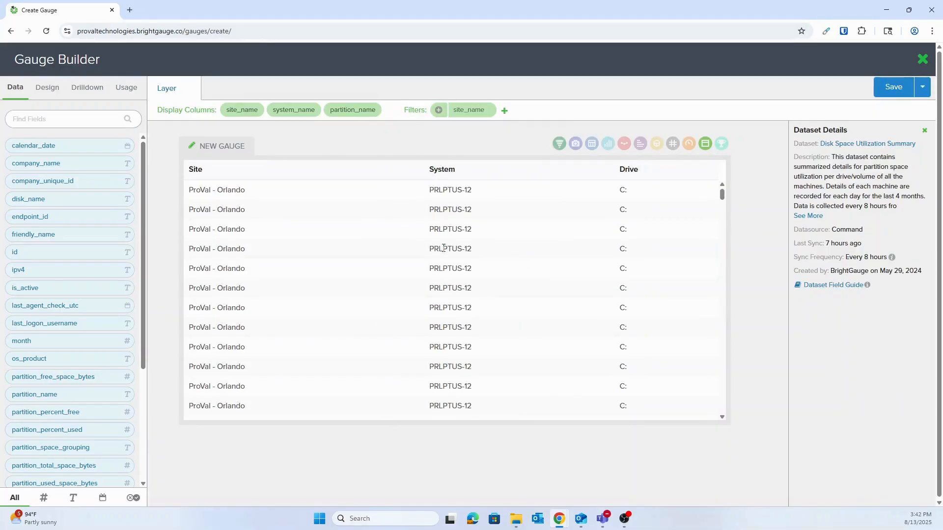
scroll(460, 344, down, 1)
scroll(462, 344, down, 3)
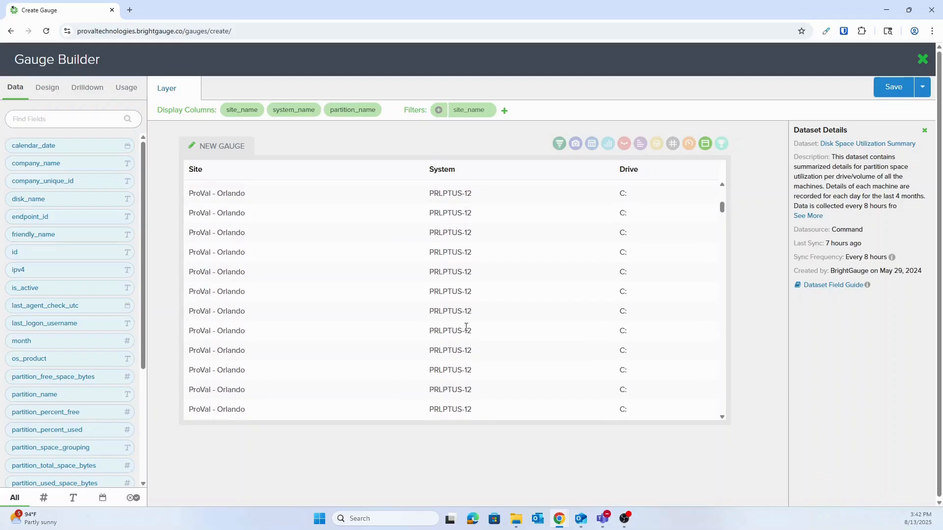
scroll(466, 291, down, 1)
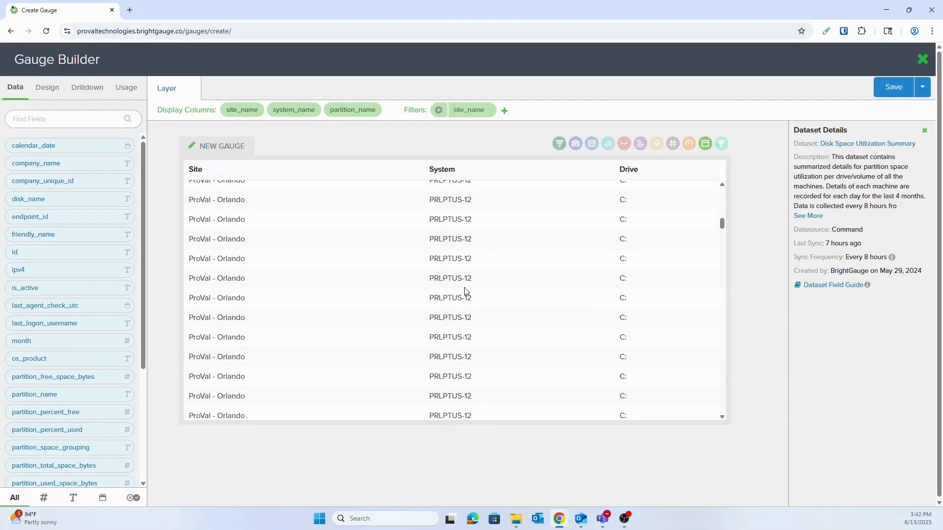
scroll(467, 292, up, 5)
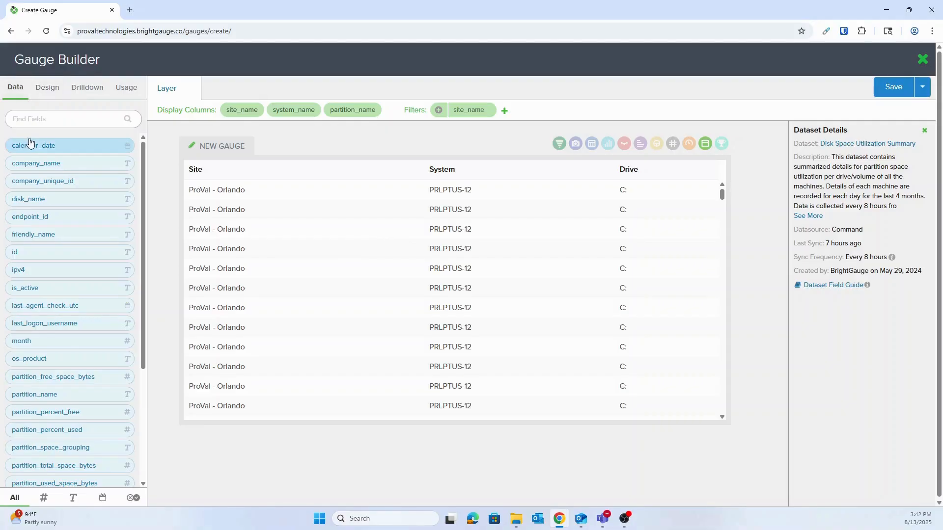
Add a calendar_date filter for Last (n) Days with a value of 1, excluding the current day.
drag(41, 147, 570, 118)
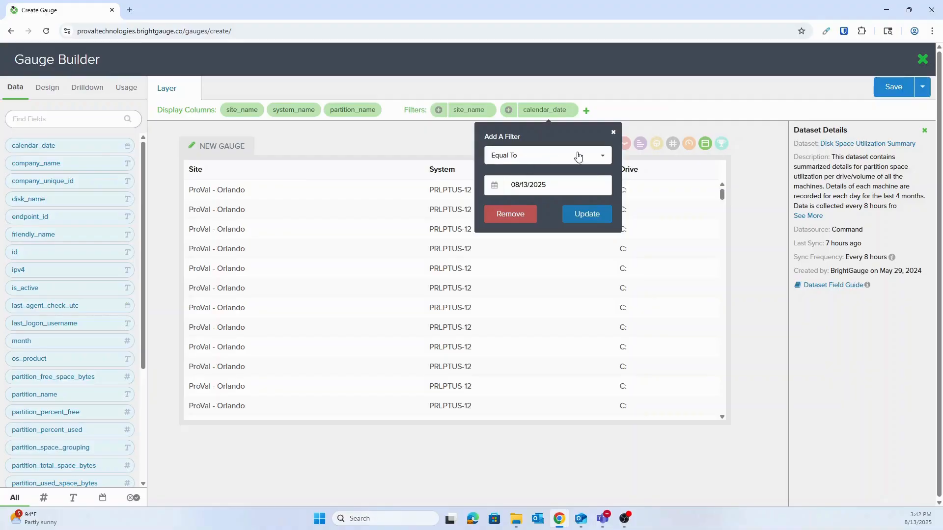
click(602, 157)
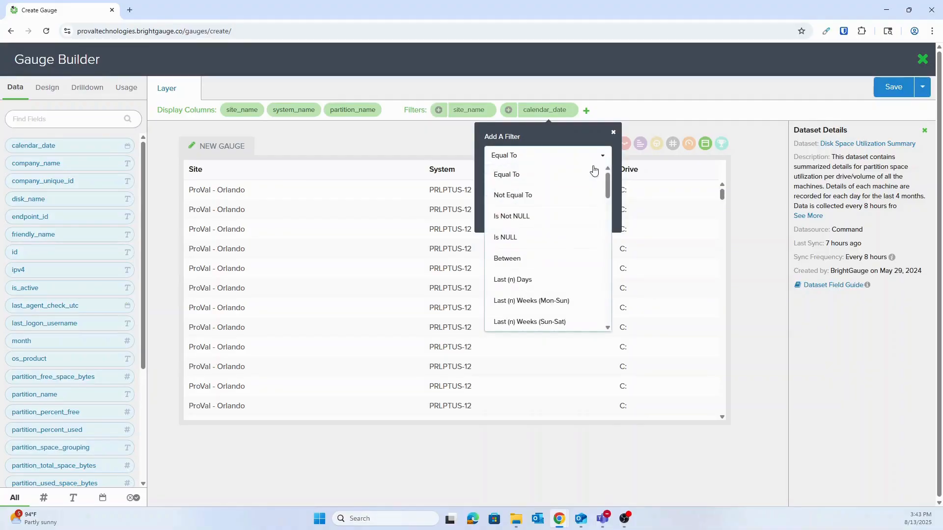
click(498, 279)
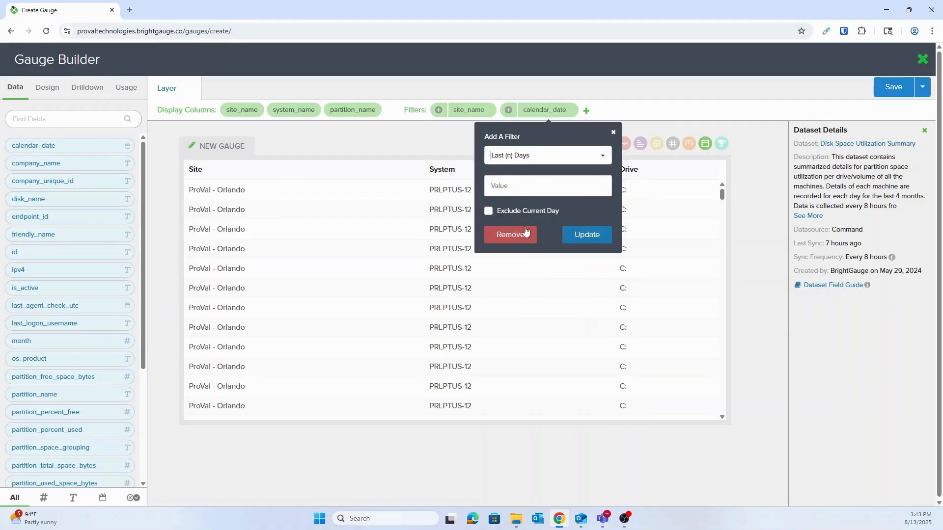
click(518, 183)
text(1)
click(489, 211)
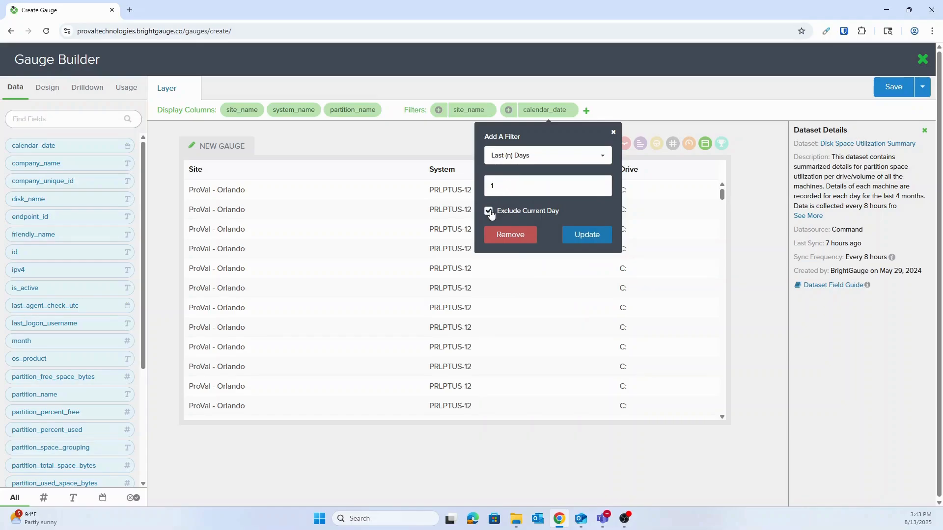
click(592, 235)
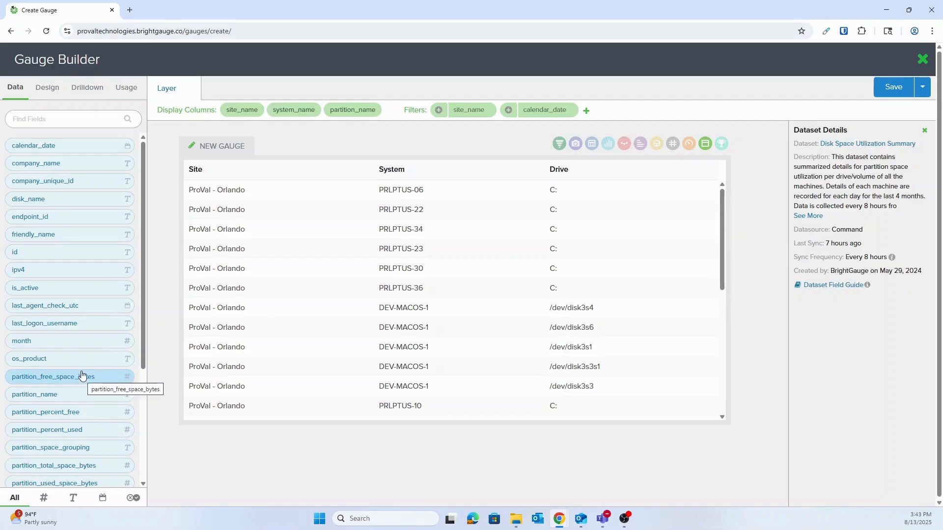
Add partition_total_space_bytes, partition_used_space_bytes and partition_free_space_bytes as display columns after partition_name.
scroll(84, 376, down, 2)
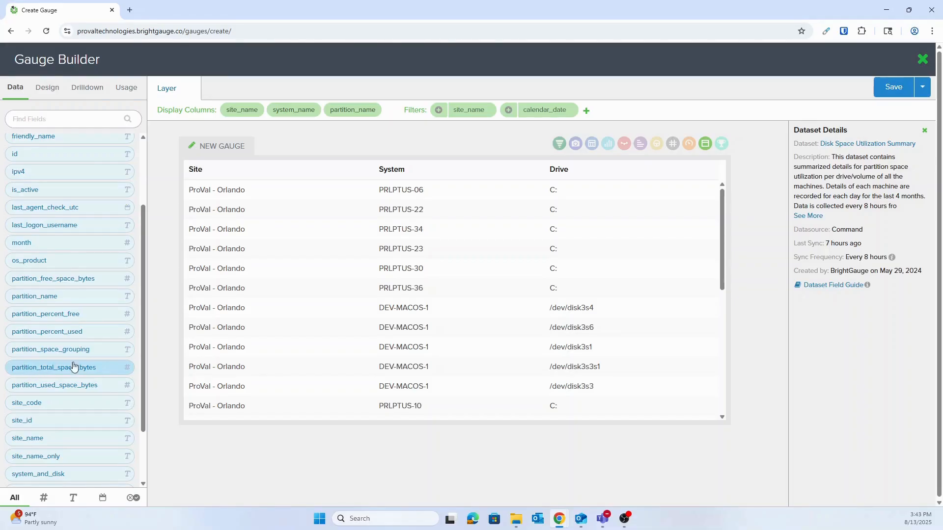
drag(71, 369, 415, 116)
click(481, 158)
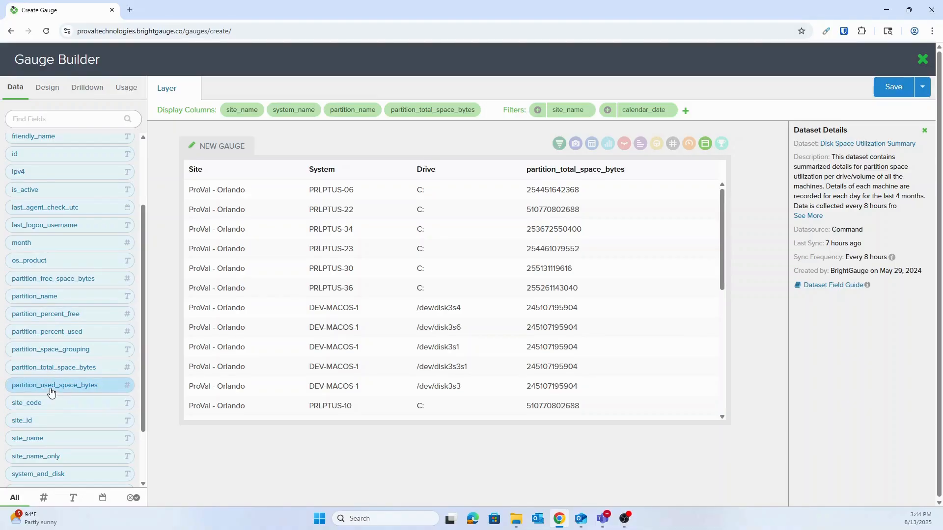
drag(51, 392, 511, 122)
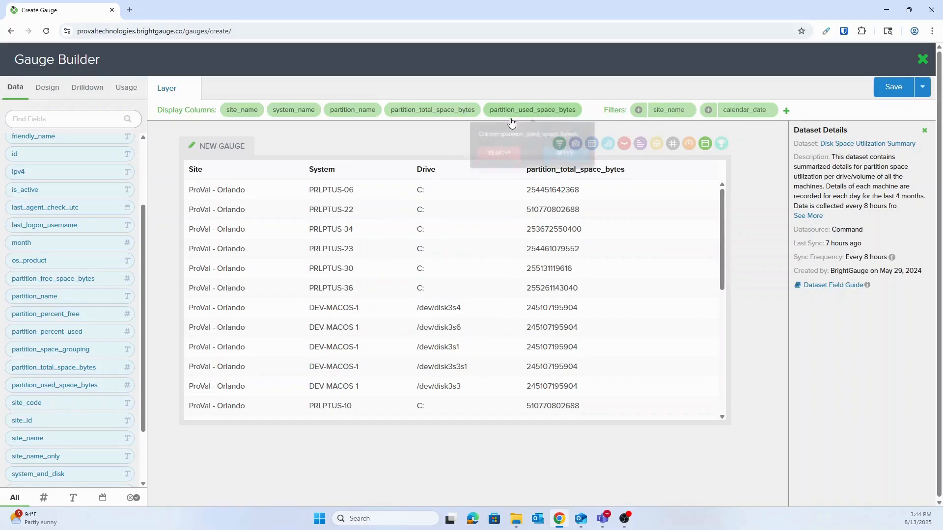
click(563, 158)
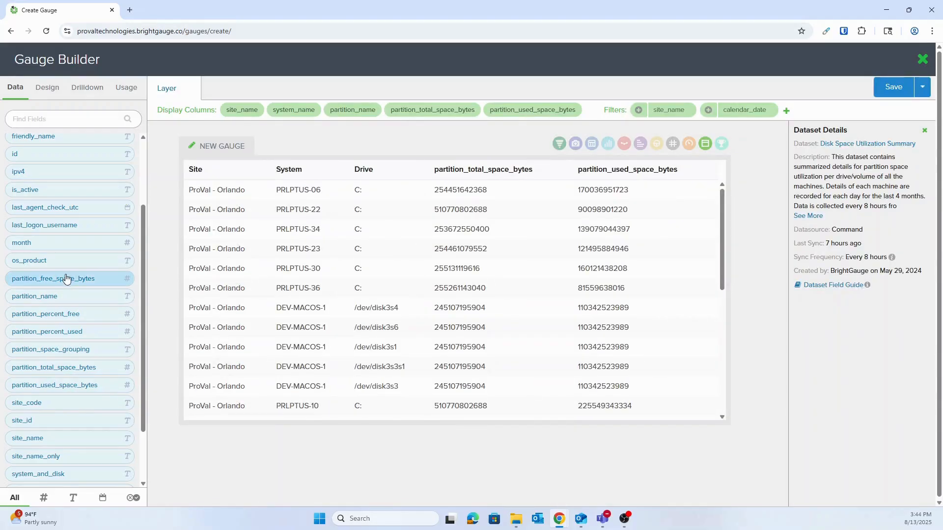
drag(51, 277, 611, 114)
click(666, 161)
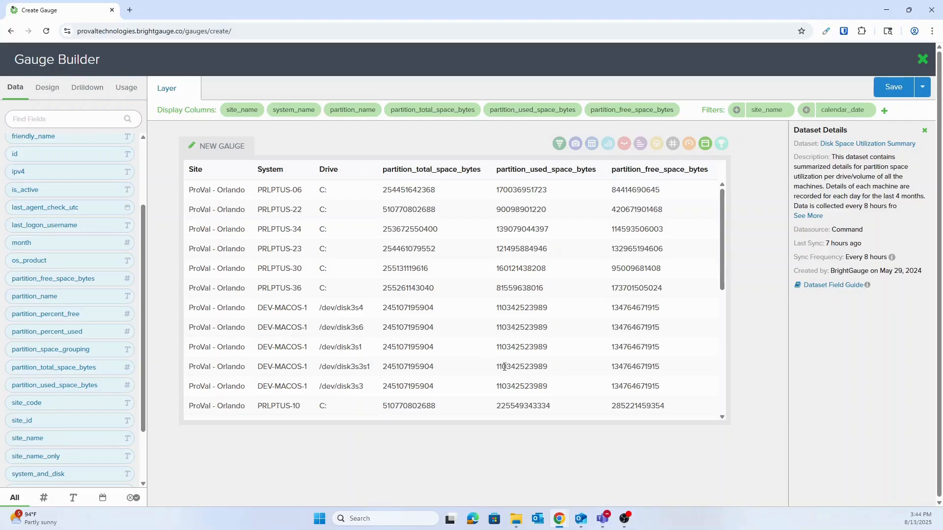
Change the label of the partition_total_space_bytes column to "Capacity" in its formatting settings.
click(45, 97)
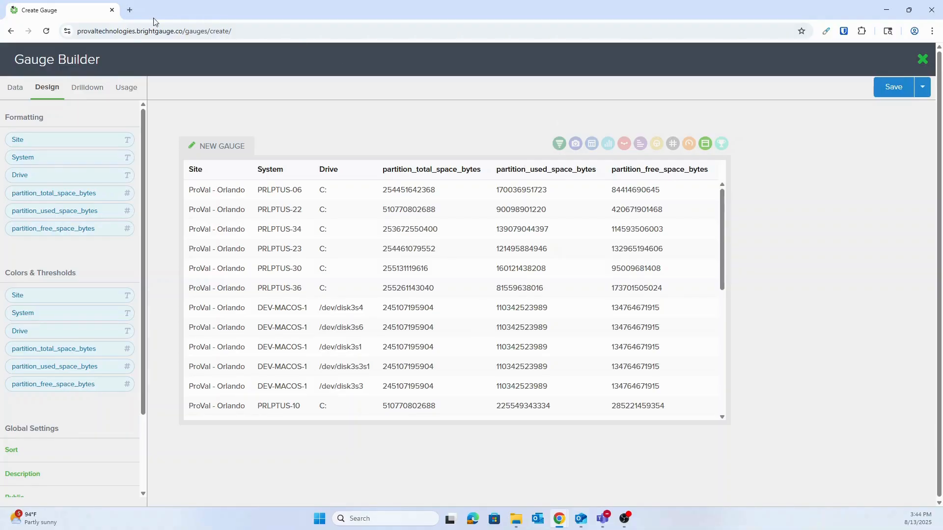
click(41, 194)
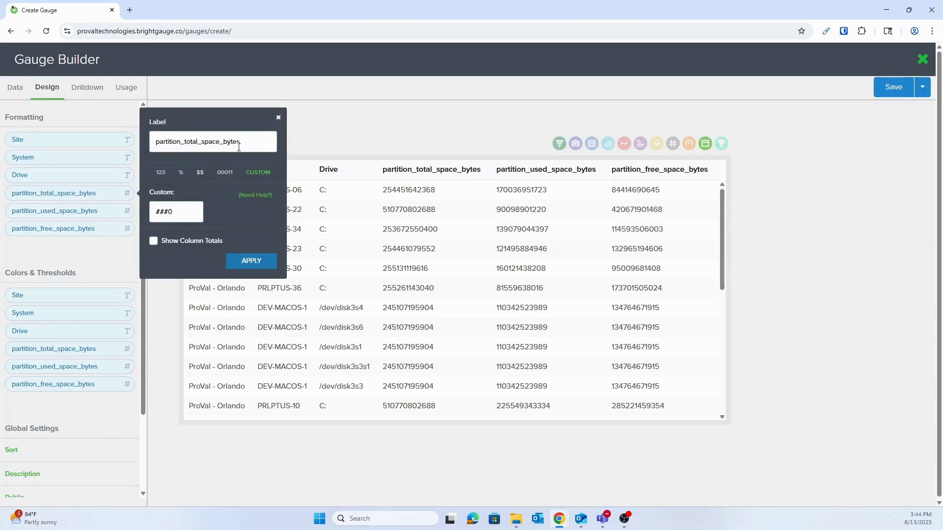
drag(248, 143, 157, 142)
click(157, 142)
text(Capacity)
drag(181, 142, 267, 142)
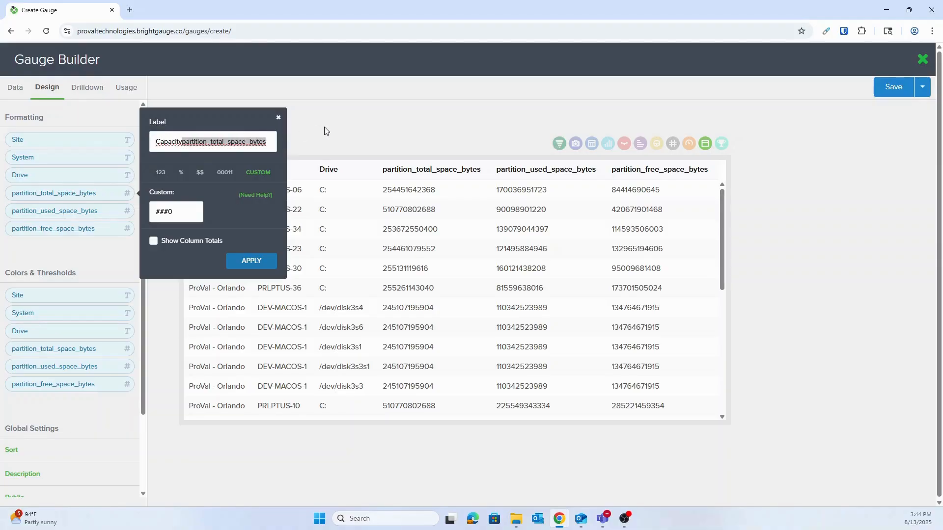
key(BackSpace)
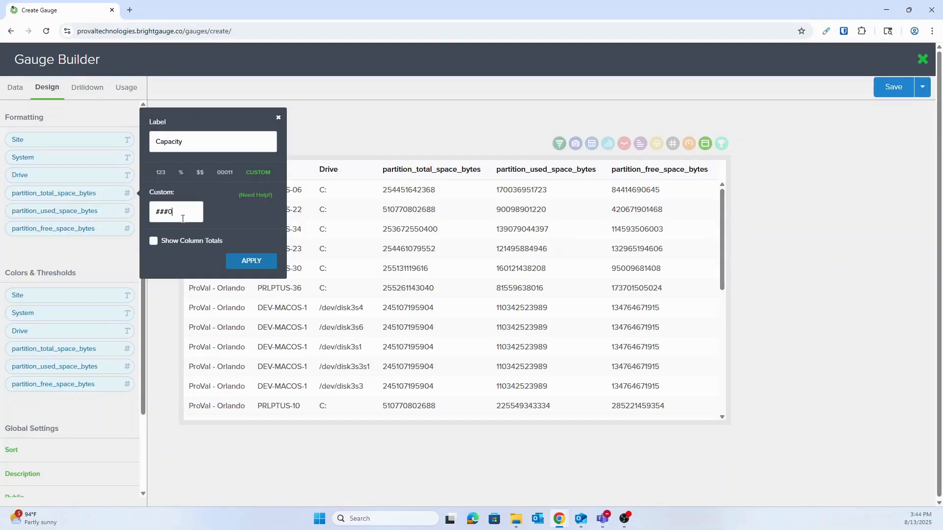
Set the Capacity column's custom number format to 0b and apply the formatting.
key(BackSpace)
key(BackSpace)
key(BackSpace)
key(BackSpace)
text(0b)
click(251, 262)
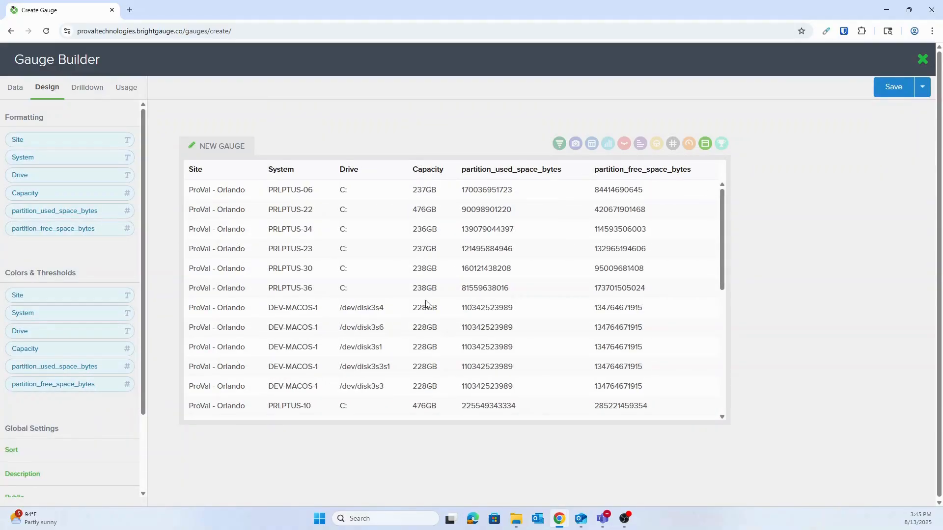
Change the label of the partition_used_space_bytes column to "Used Space".
scroll(426, 282, down, 3)
scroll(426, 273, up, 3)
scroll(442, 253, down, 5)
scroll(432, 328, up, 5)
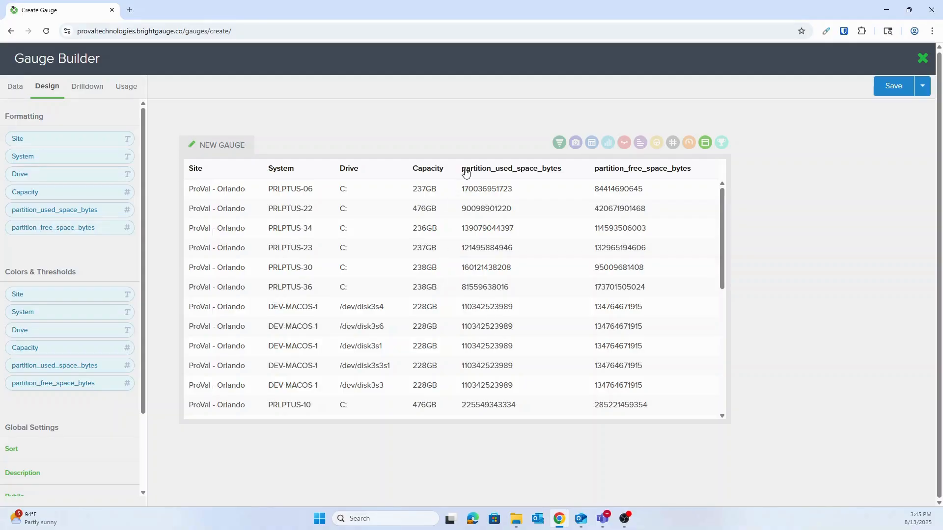
click(499, 168)
drag(262, 158, 155, 158)
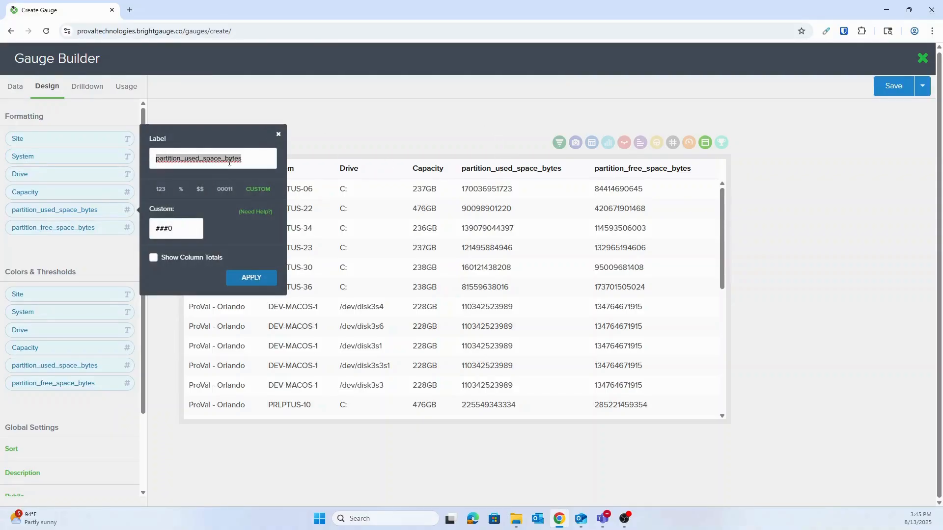
text(Used Space)
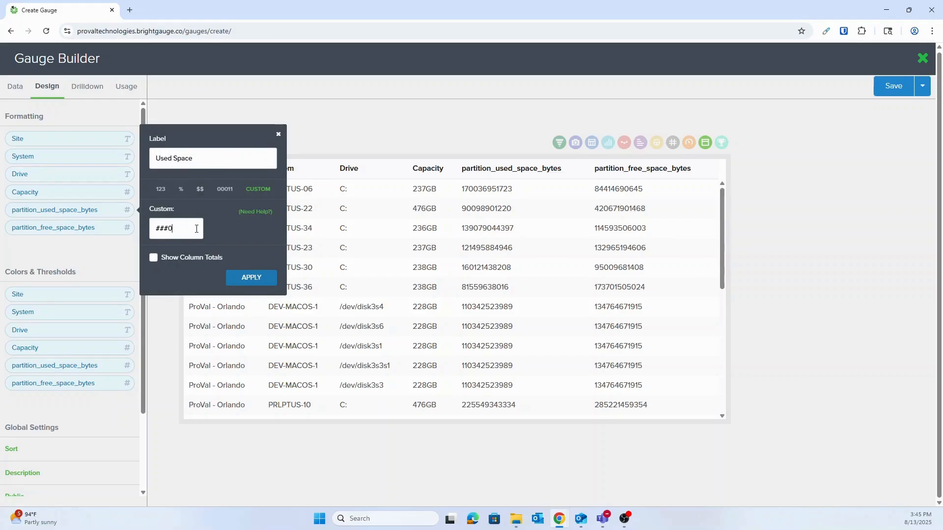
Give the Used Space column a custom byte-unit number format with one decimal place and apply it.
key(BackSpace)
key(BackSpace)
key(BackSpace)
key(BackSpace)
text(0b)
key(Left)
key(Left)
text(#)
drag(160, 228, 155, 228)
double_click(164, 228)
click(164, 229)
drag(161, 229, 164, 230)
click(171, 228)
click(245, 282)
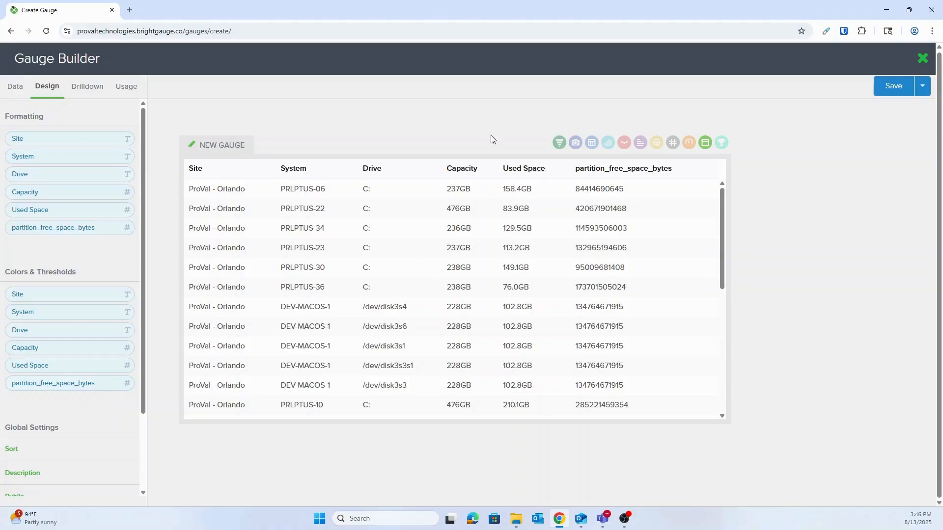
Label the partition_free_space_bytes column "Free Space" and apply the custom number format #.#0b.
click(609, 171)
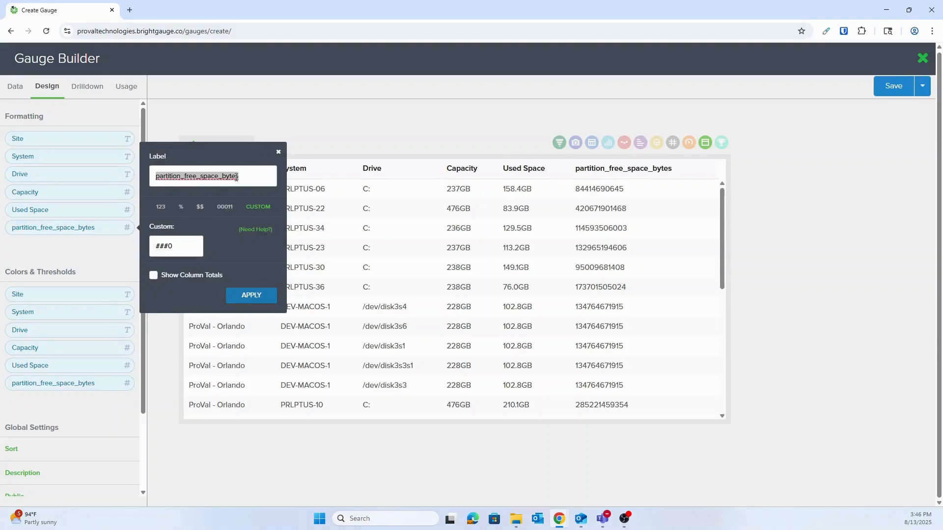
text(Free Space)
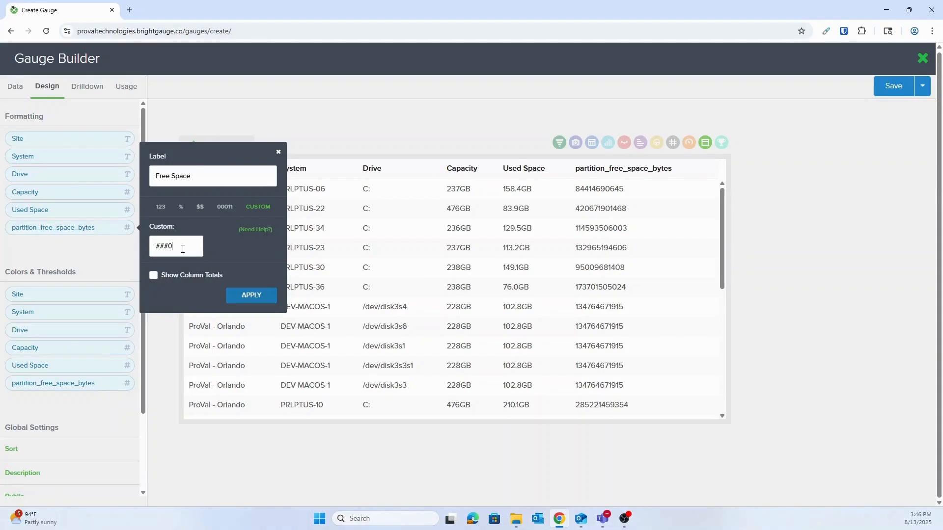
drag(186, 245, 154, 245)
text(#.#0b)
click(251, 295)
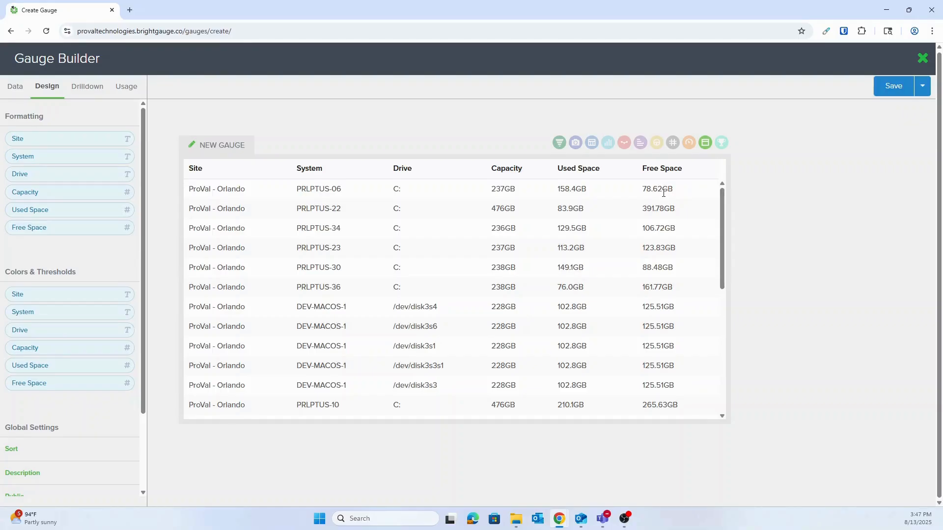
Sort the gauge table by Free Space in ascending order.
scroll(663, 191, down, 5)
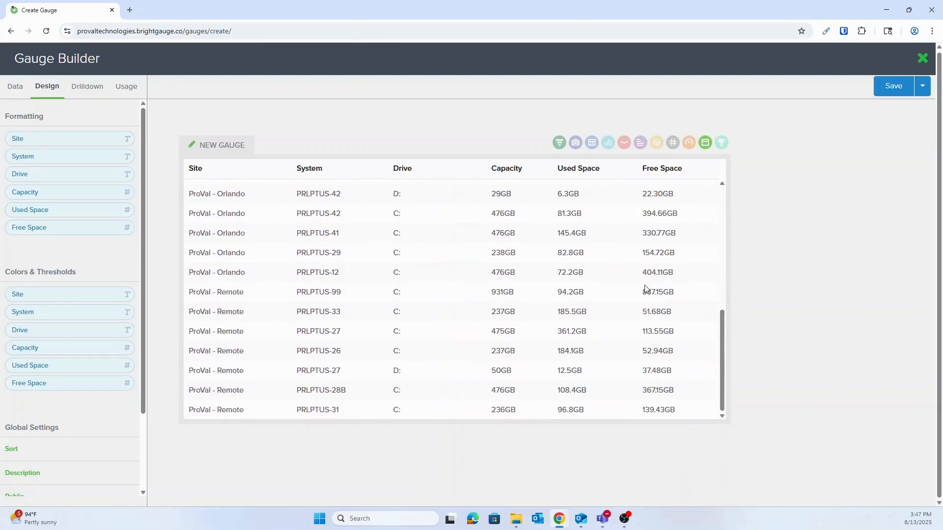
scroll(645, 285, up, 5)
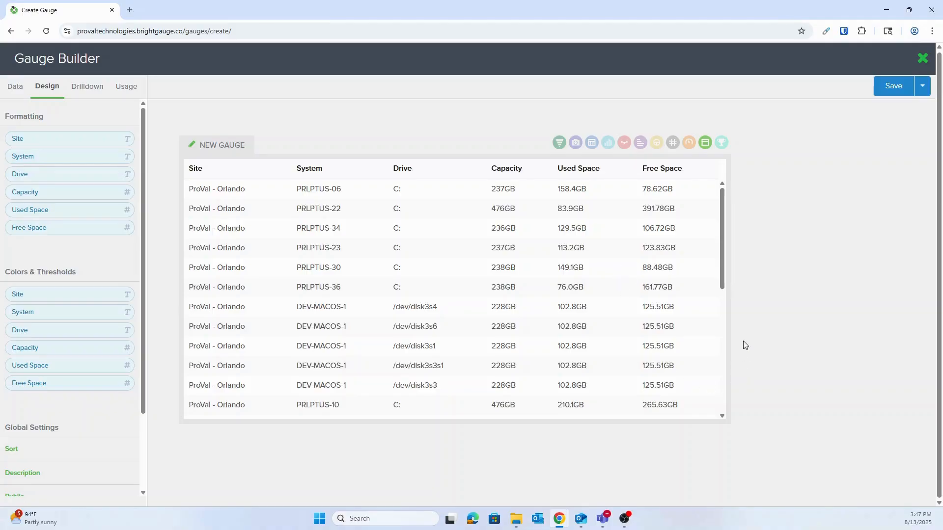
mouse_move(722, 236)
mouse_down()
mouse_move(720, 245)
mouse_move(721, 234)
mouse_up()
scroll(86, 253, down, 2)
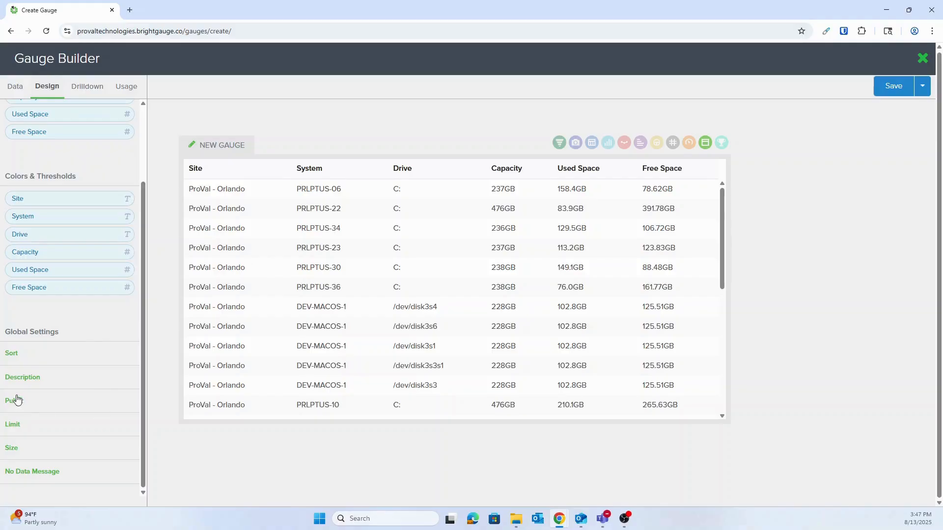
click(9, 356)
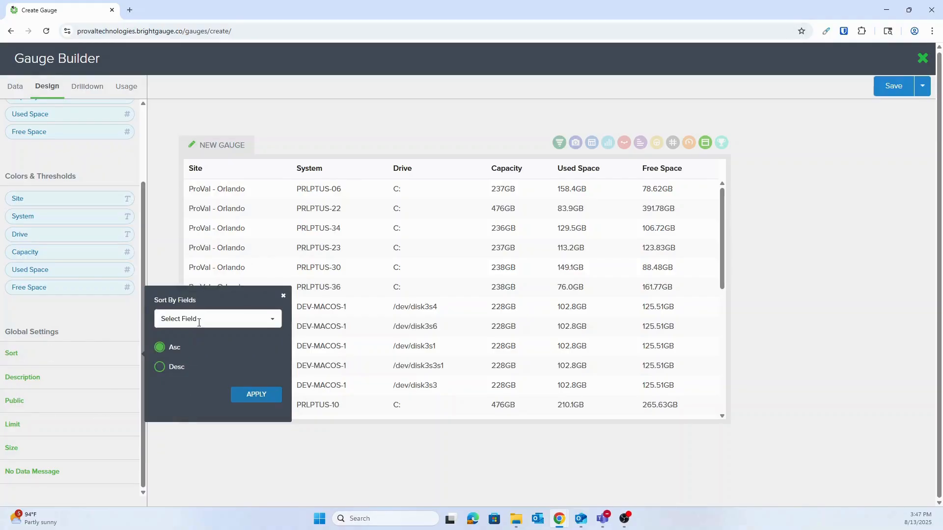
click(221, 319)
click(191, 443)
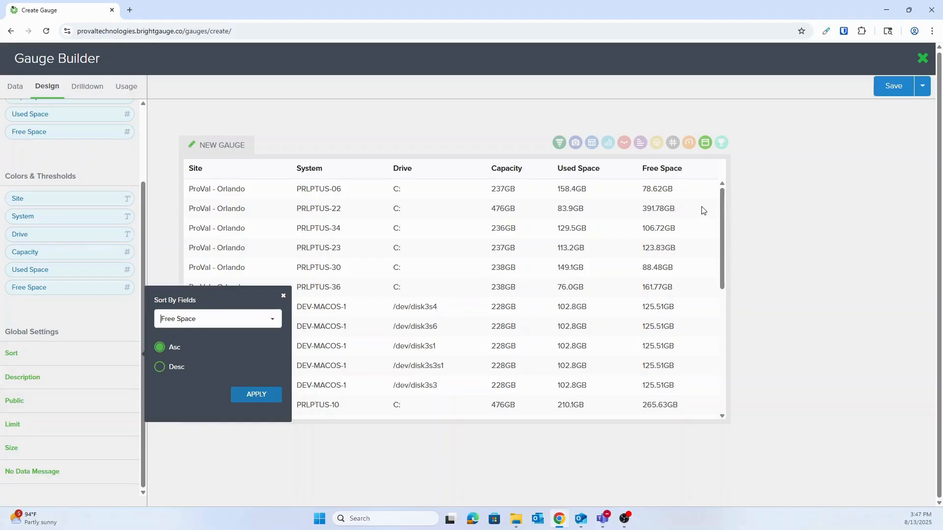
click(270, 398)
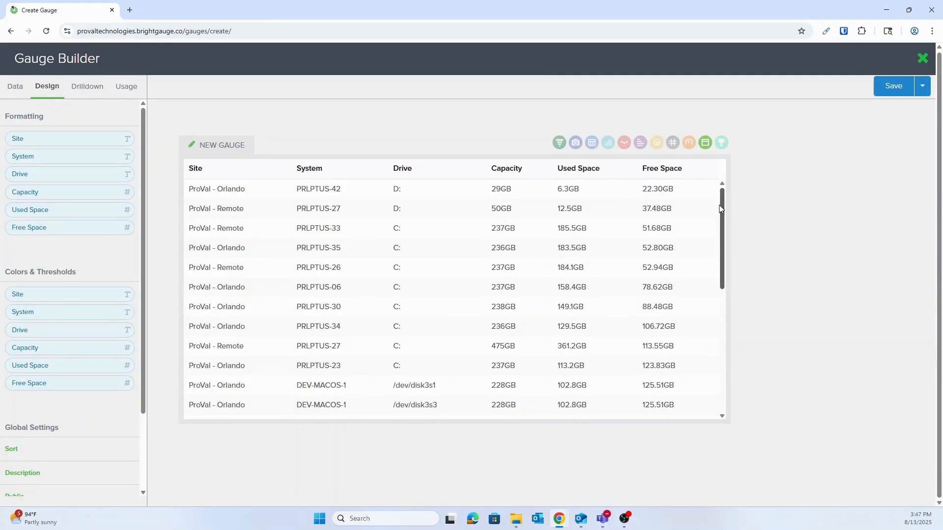
Limit the gauge table to 5 rows and review the Free Space values of the listed systems.
drag(720, 205, 707, 155)
drag(721, 262, 727, 196)
scroll(44, 333, down, 2)
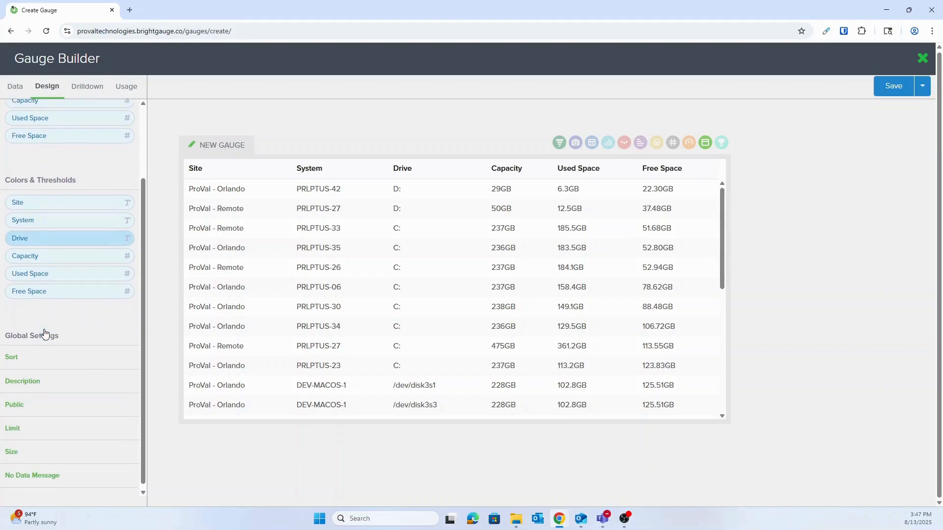
click(6, 428)
click(262, 416)
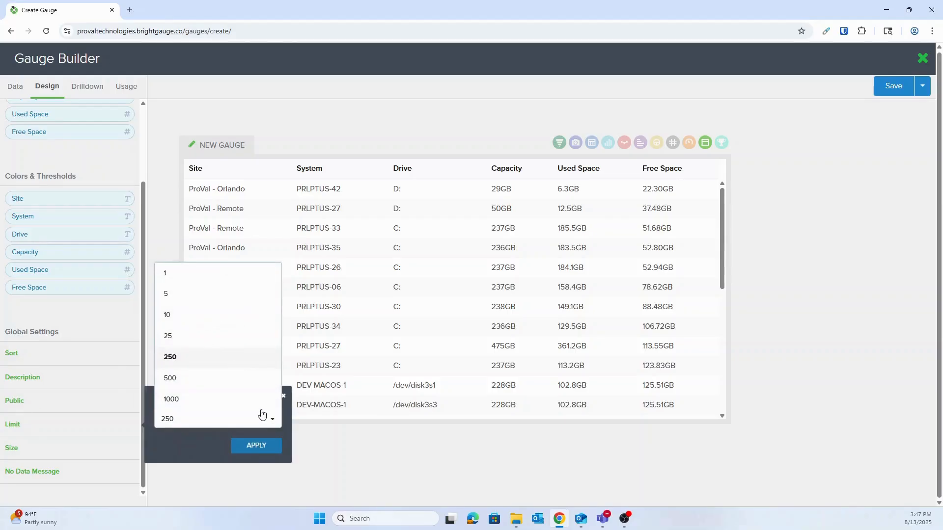
click(189, 302)
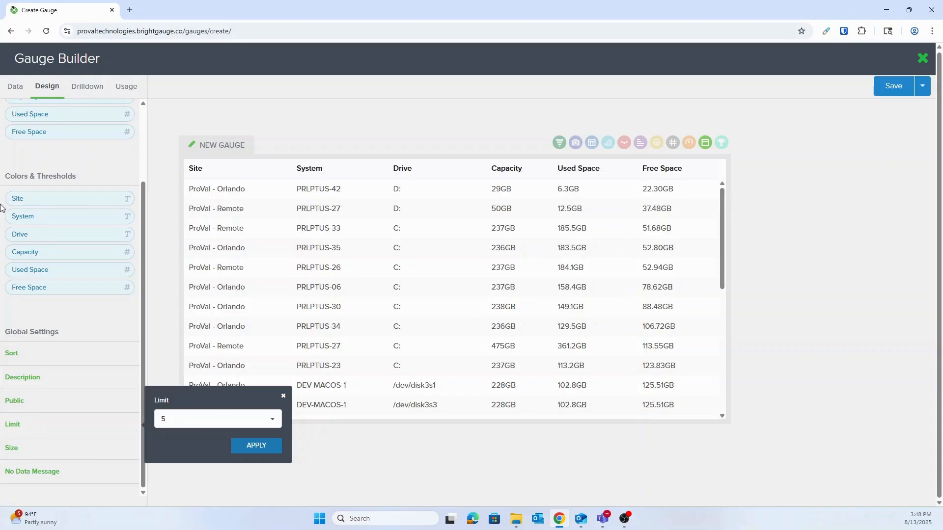
click(257, 445)
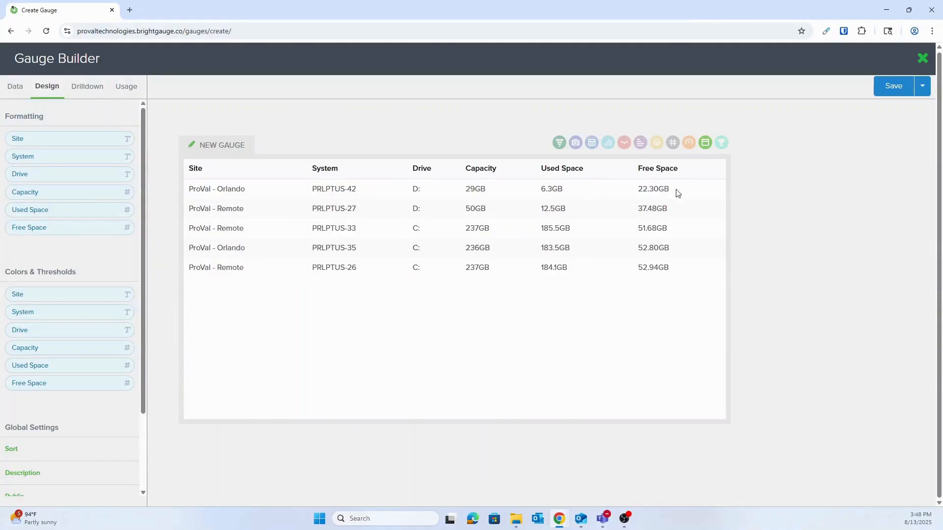
drag(632, 196, 664, 248)
drag(364, 249, 290, 252)
click(570, 321)
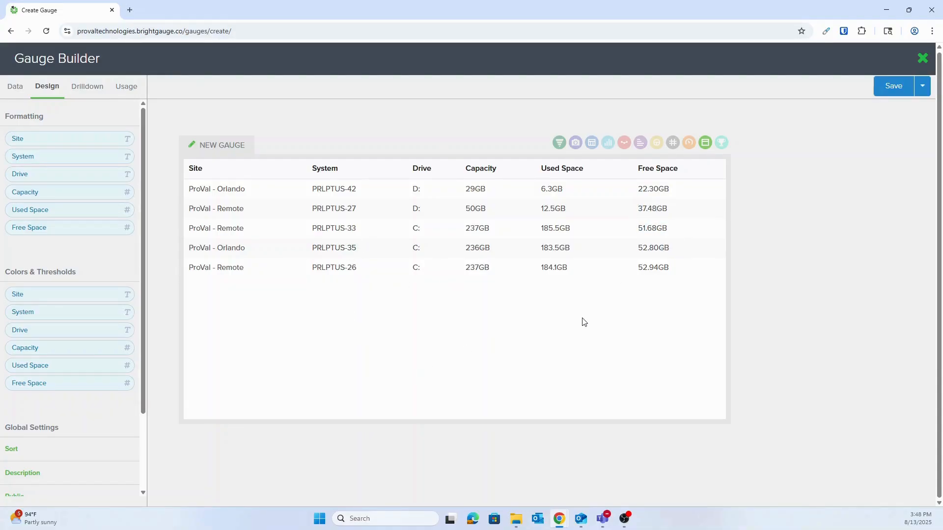